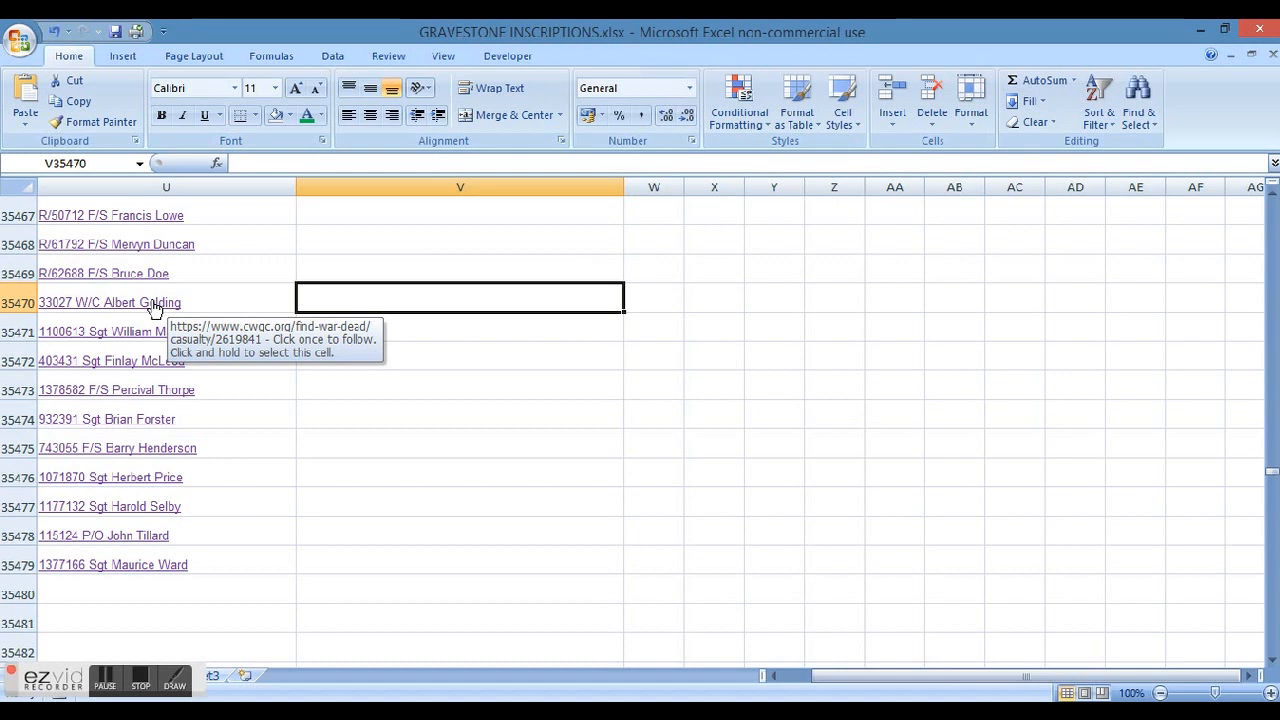
# - Copy the inscription text, without its quotation marks, from the CWGC casualty page linked in U35470 into cell V35470
pyautogui.click(155, 303)
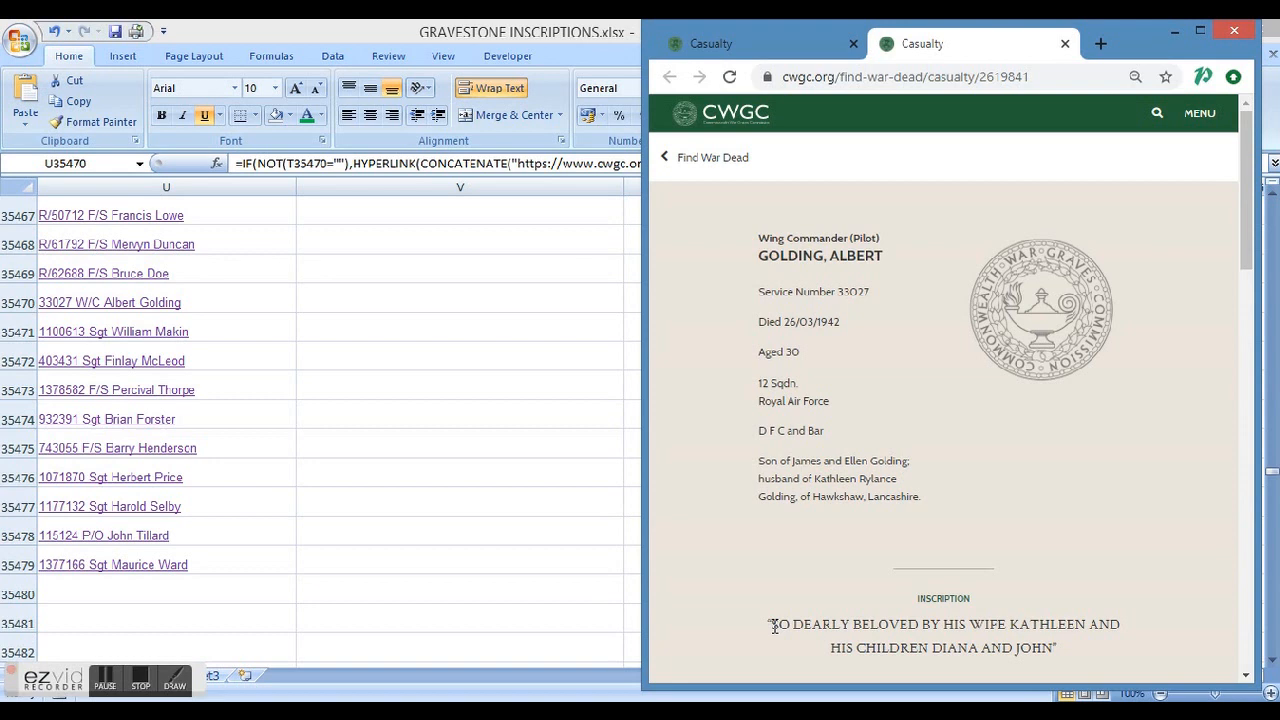
pyautogui.moveTo(772, 624); pyautogui.dragTo(1052, 648)
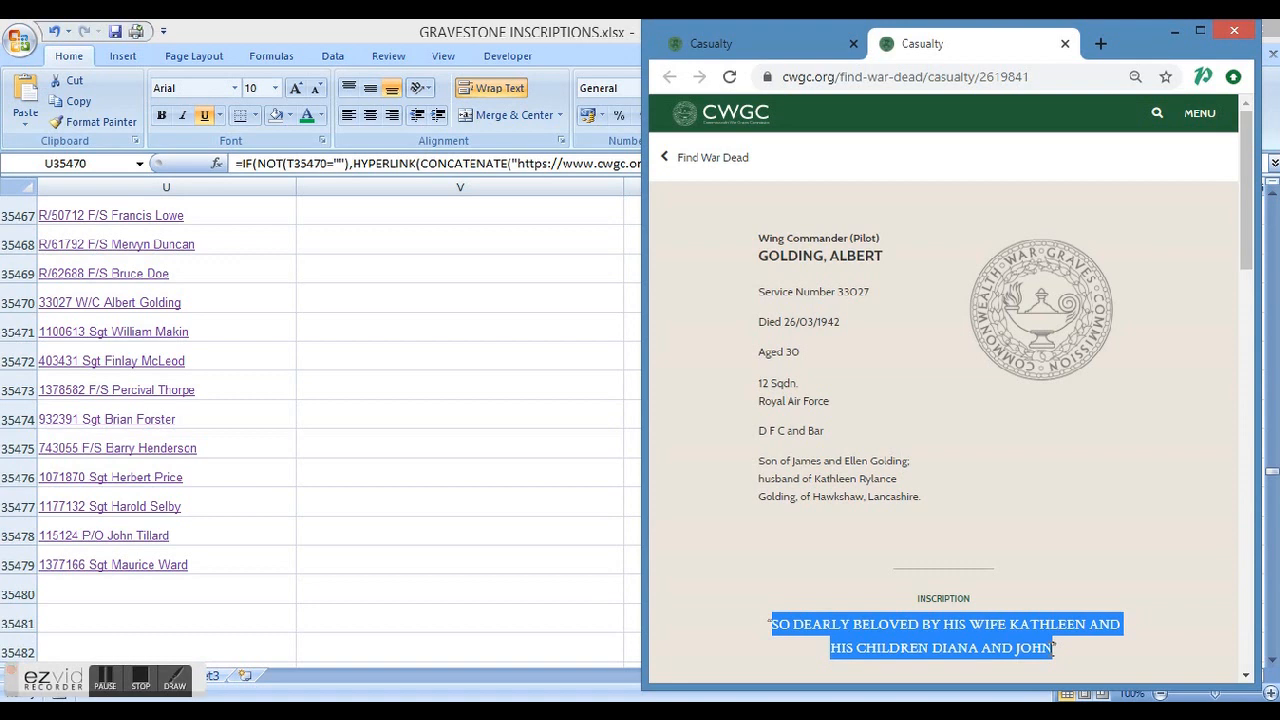
pyautogui.rightClick(993, 642)
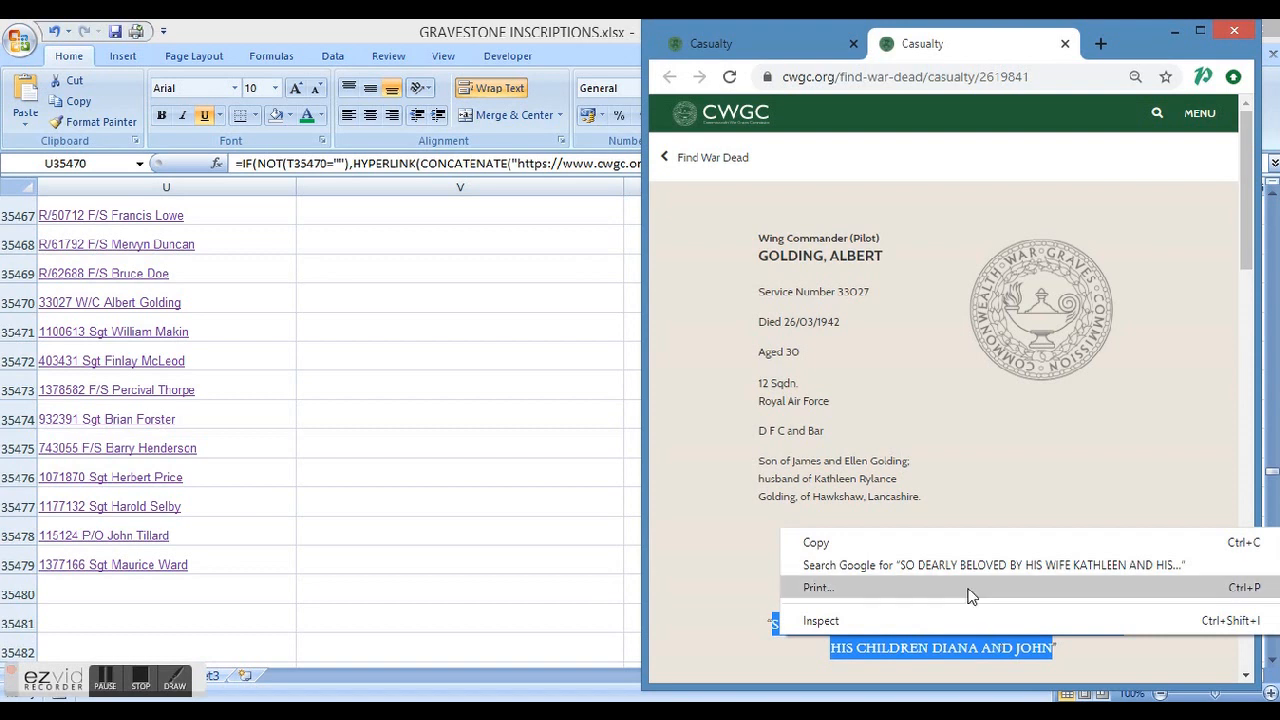
pyautogui.click(945, 545)
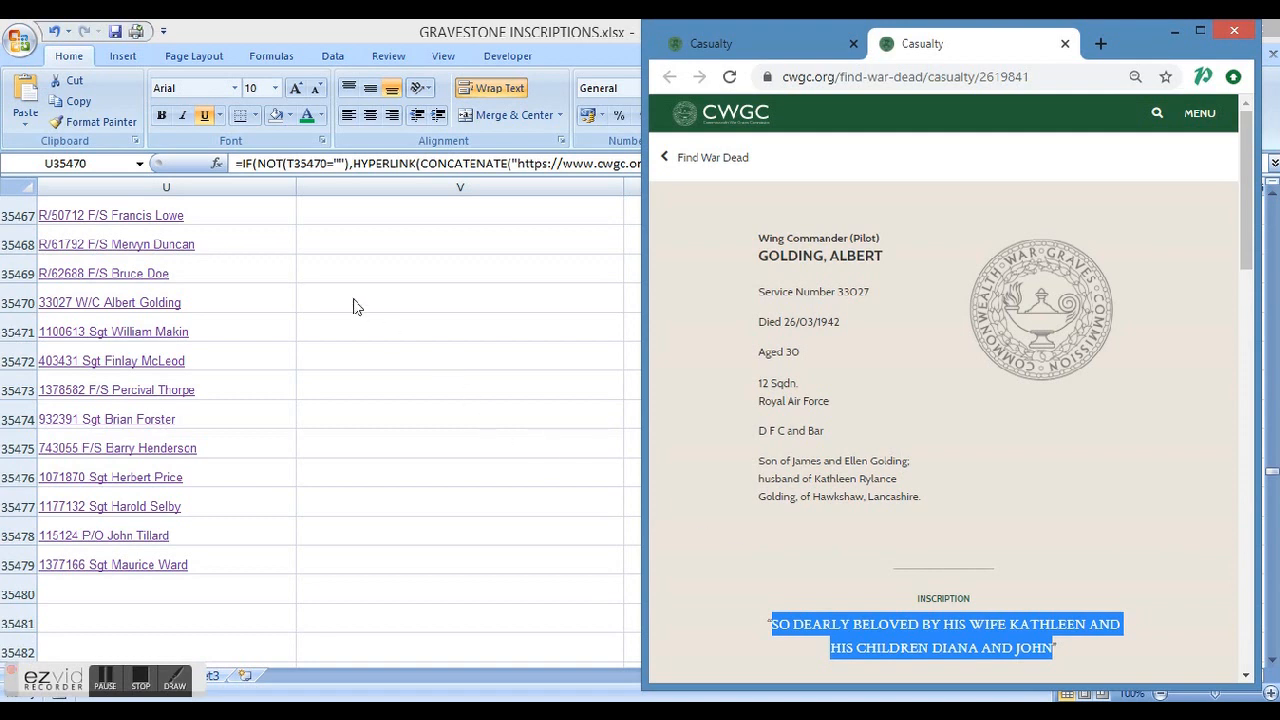
pyautogui.hotkey('alt', 'Tab')
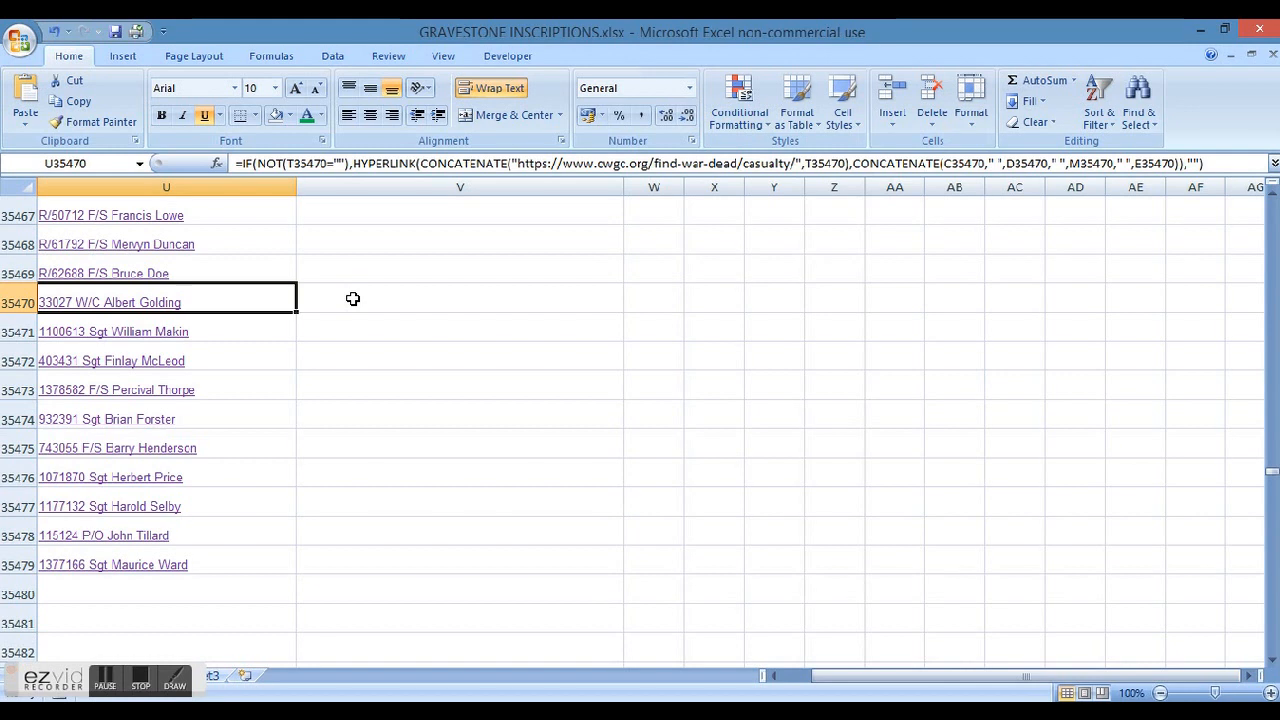
pyautogui.click(353, 299)
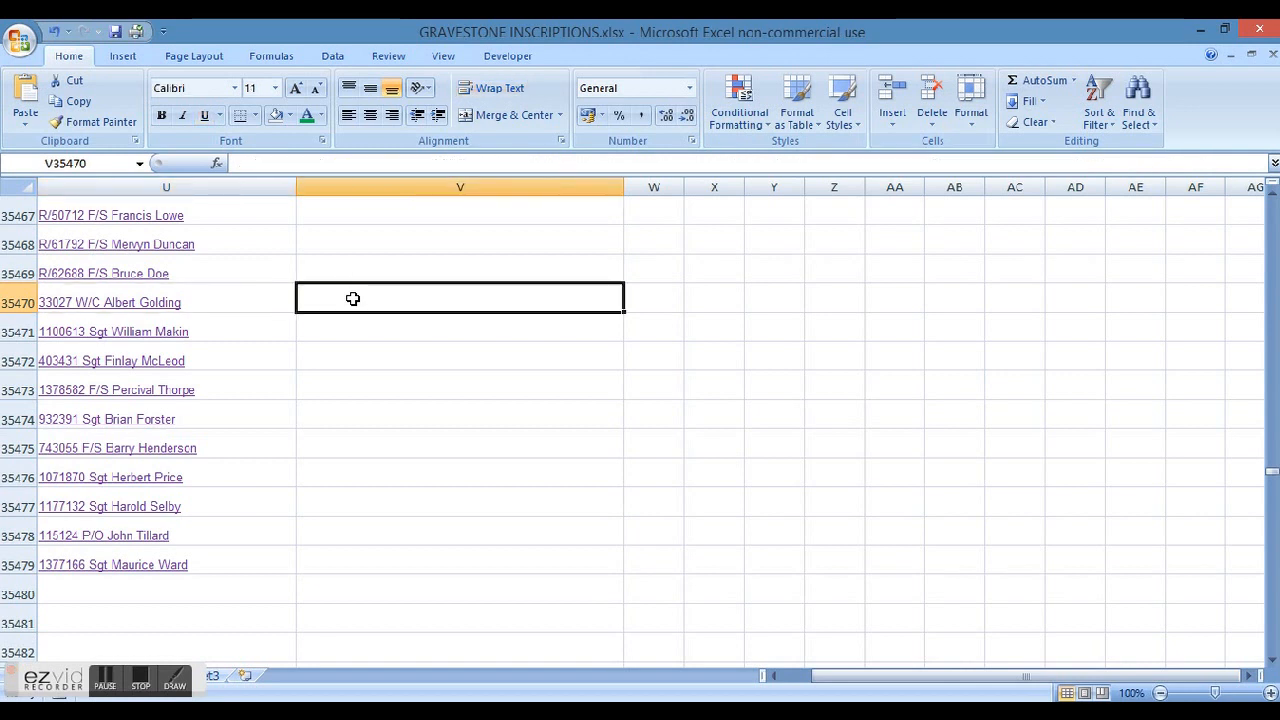
pyautogui.rightClick(353, 299)
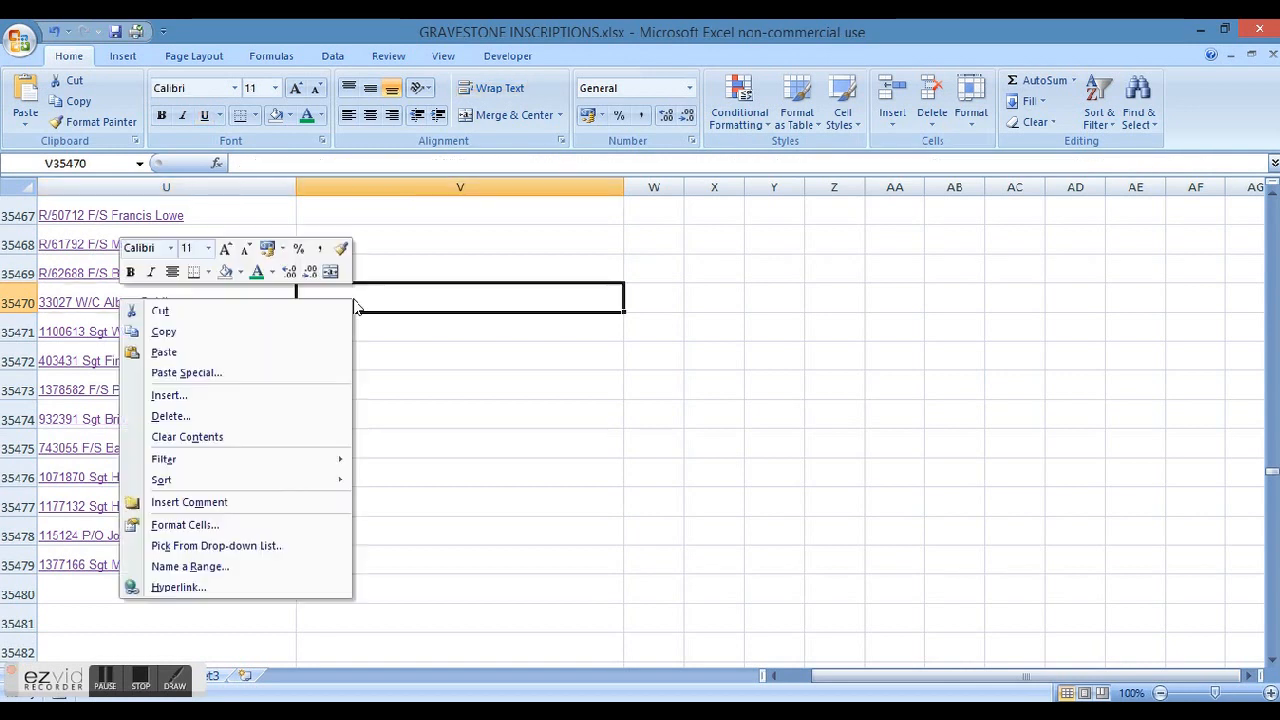
pyautogui.click(269, 362)
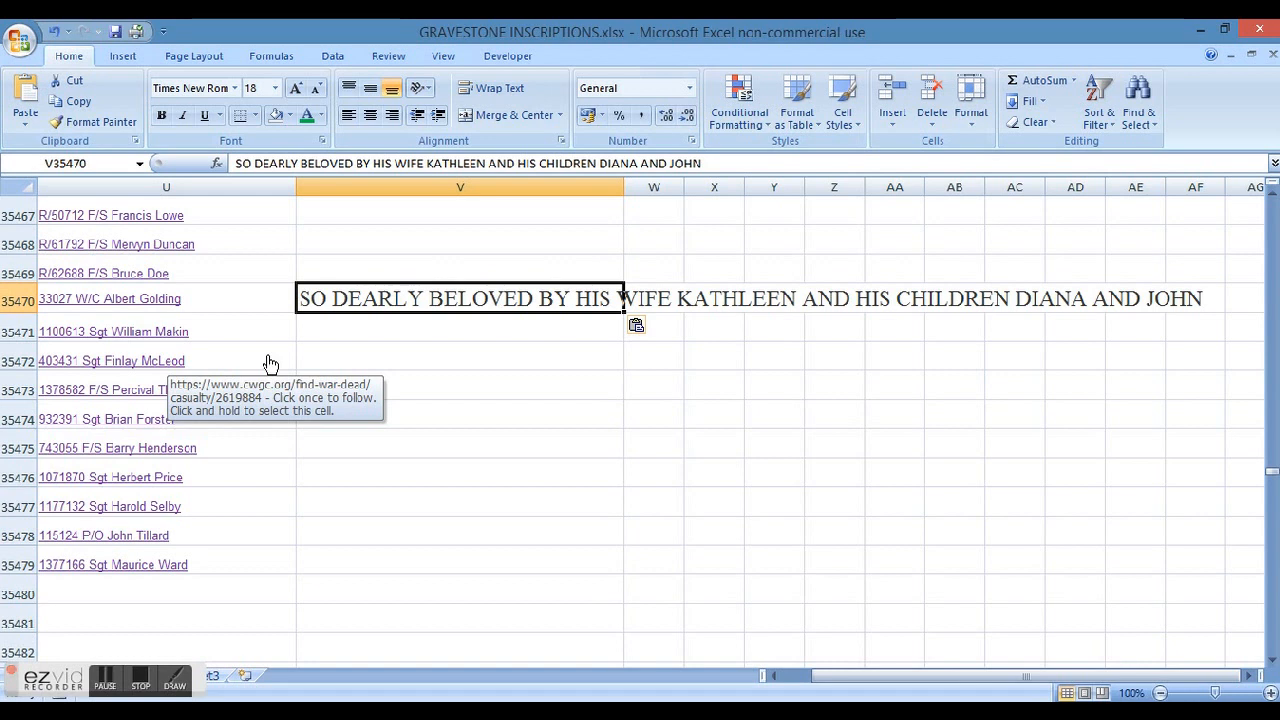
# - Open the CWGC casualty page linked in U35471 and copy its inscription text without the quotation marks
pyautogui.click(163, 340)
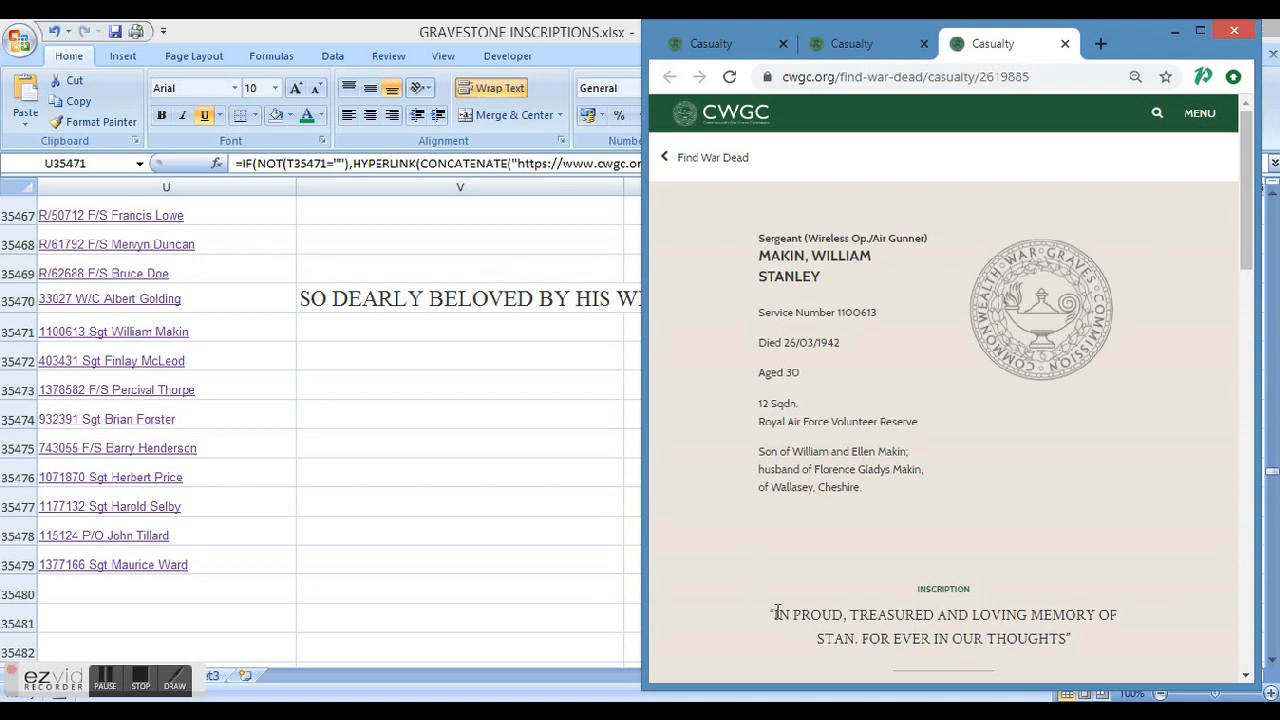
pyautogui.moveTo(777, 613); pyautogui.dragTo(1068, 645)
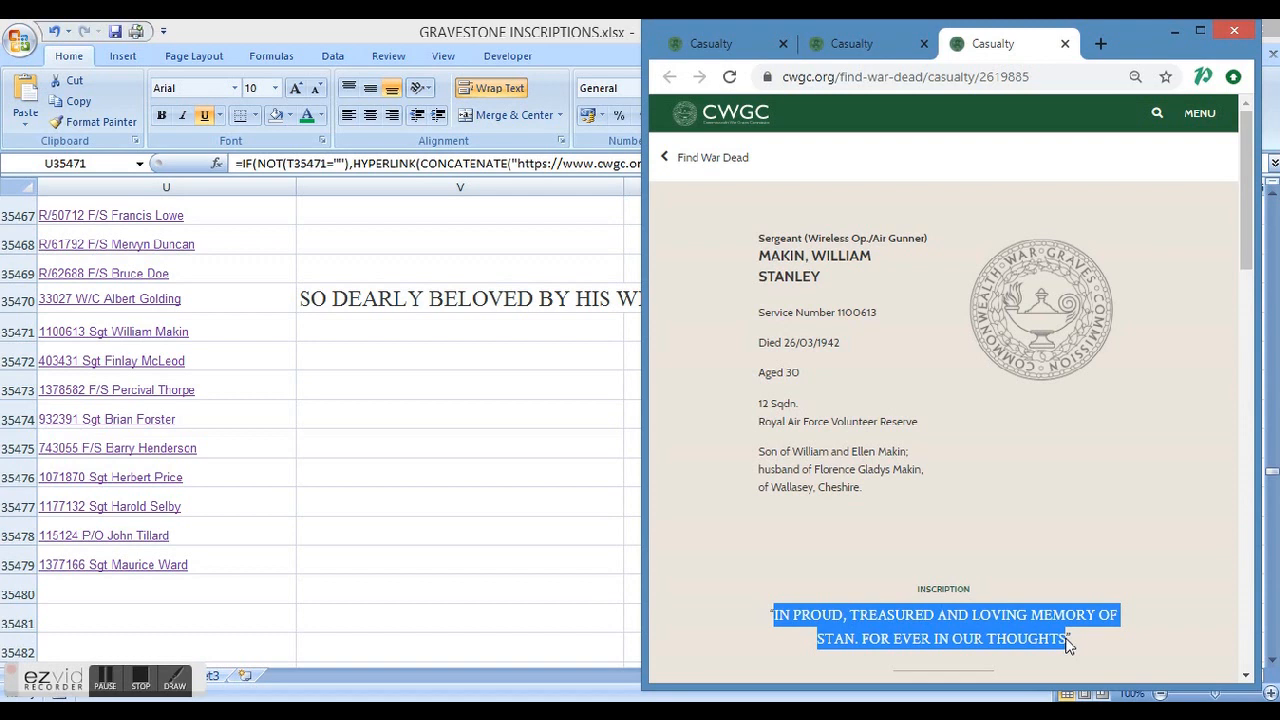
pyautogui.rightClick(1010, 635)
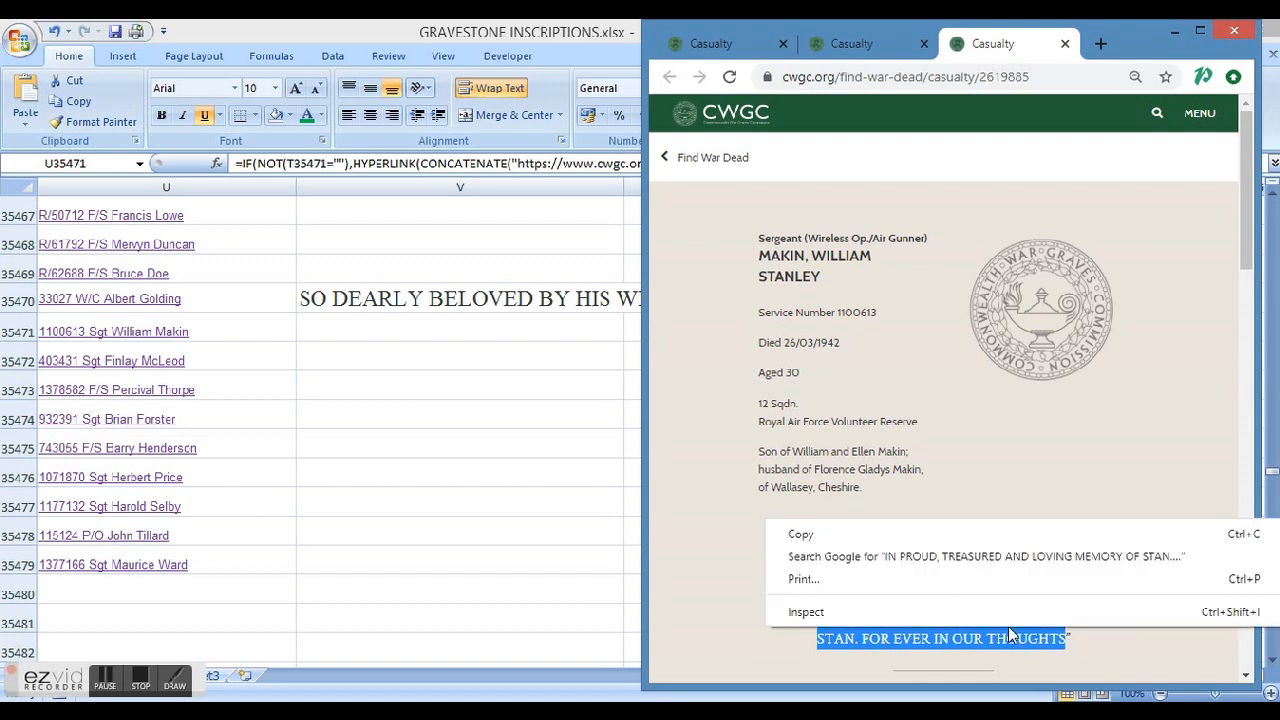
pyautogui.click(1002, 540)
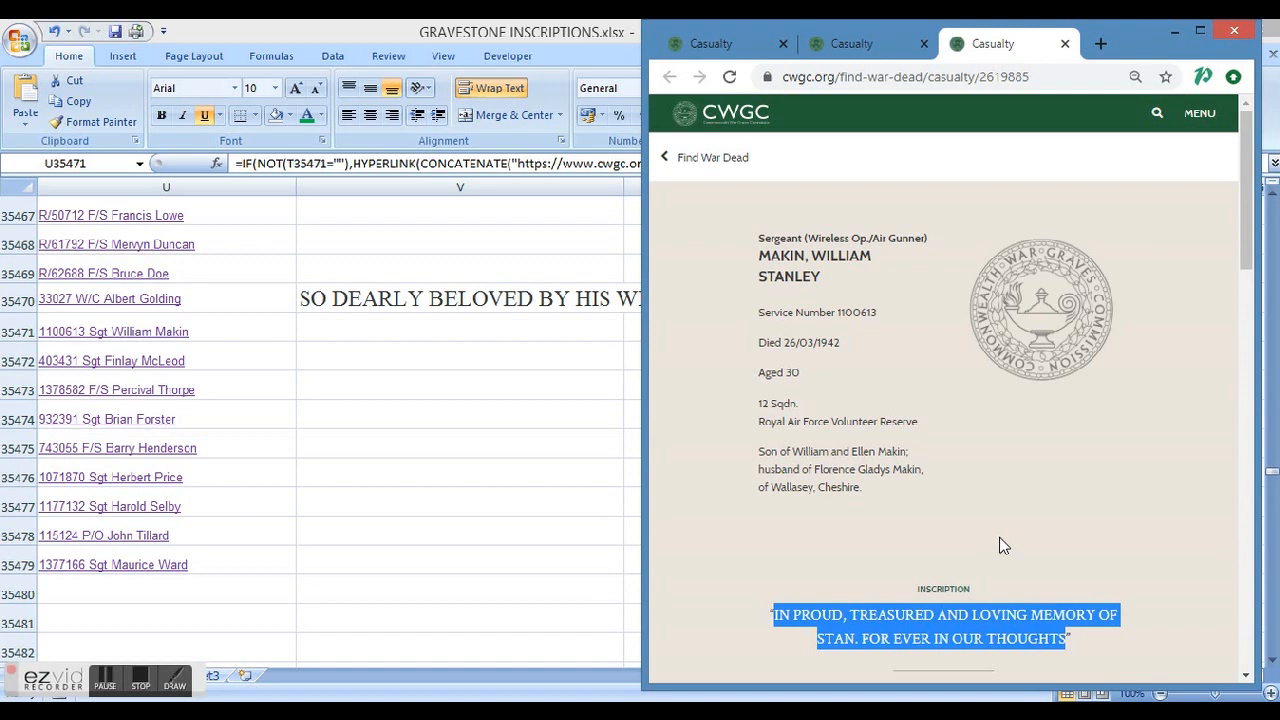
pyautogui.click(357, 323)
pyautogui.press('F2')
pyautogui.click(358, 323)
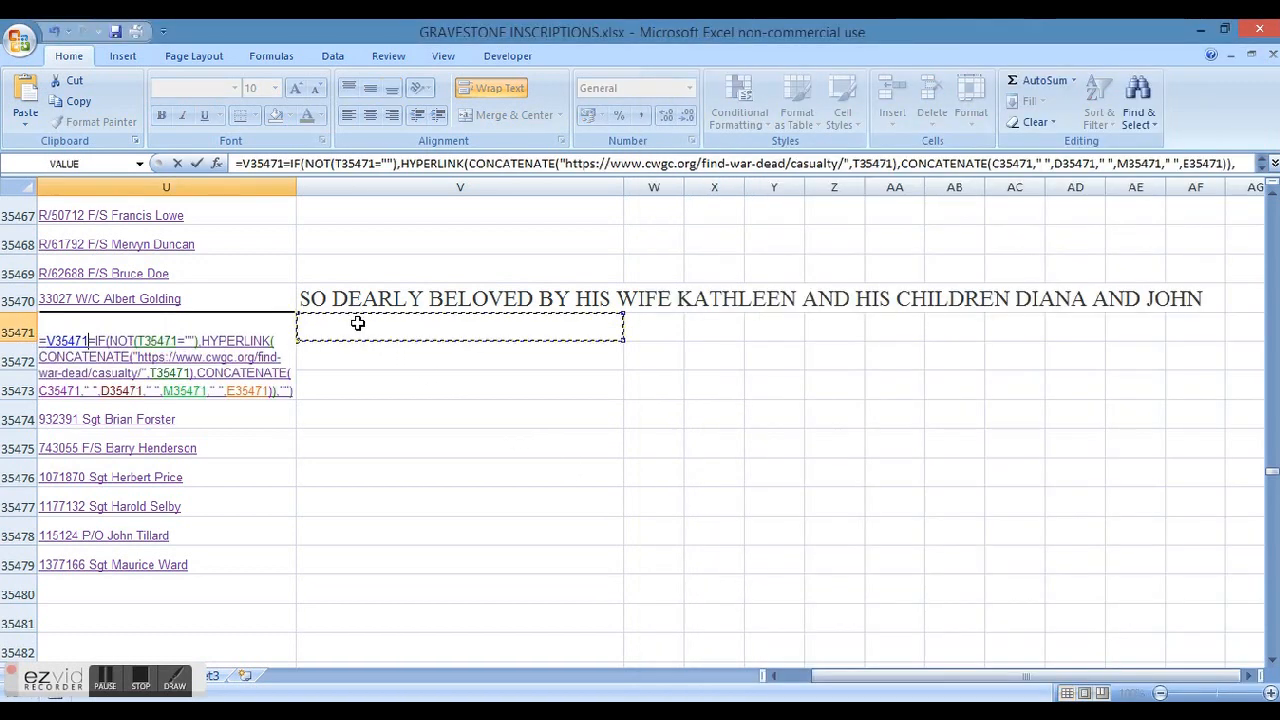
pyautogui.press('Escape')
# - Paste the copied inscription into cell V35471 of the Excel sheet
pyautogui.click(357, 323)
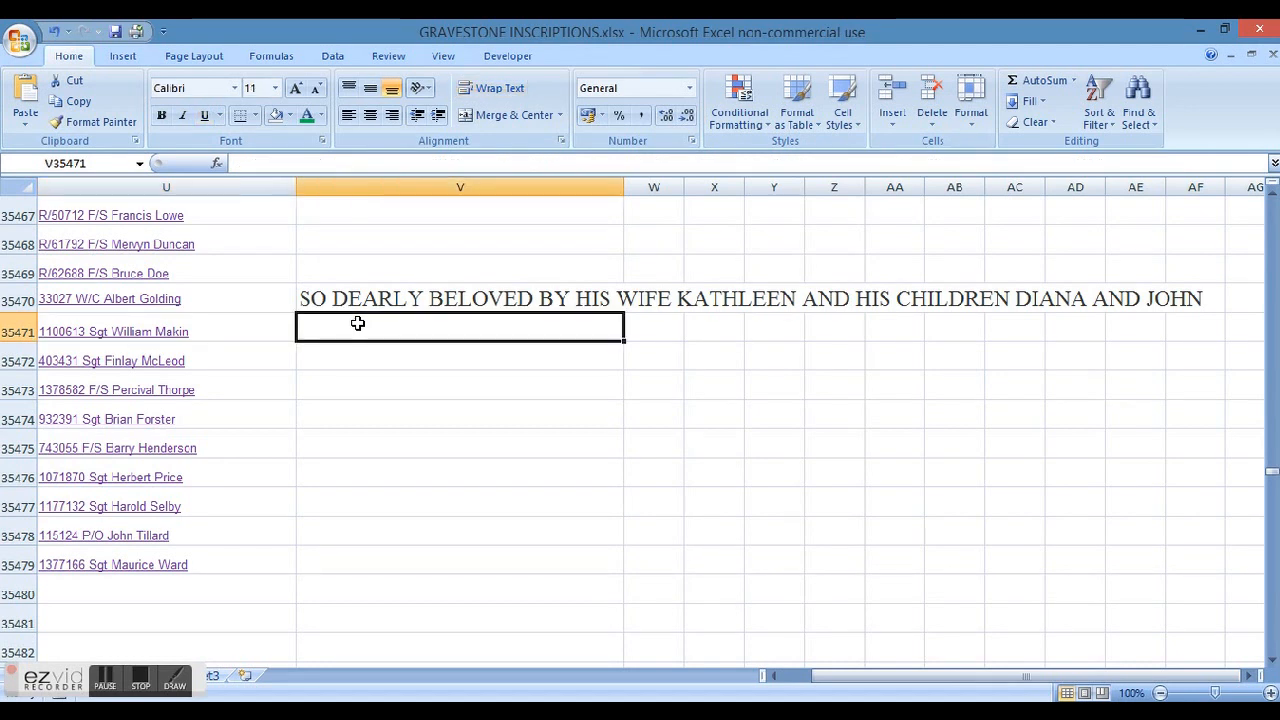
pyautogui.rightClick(357, 323)
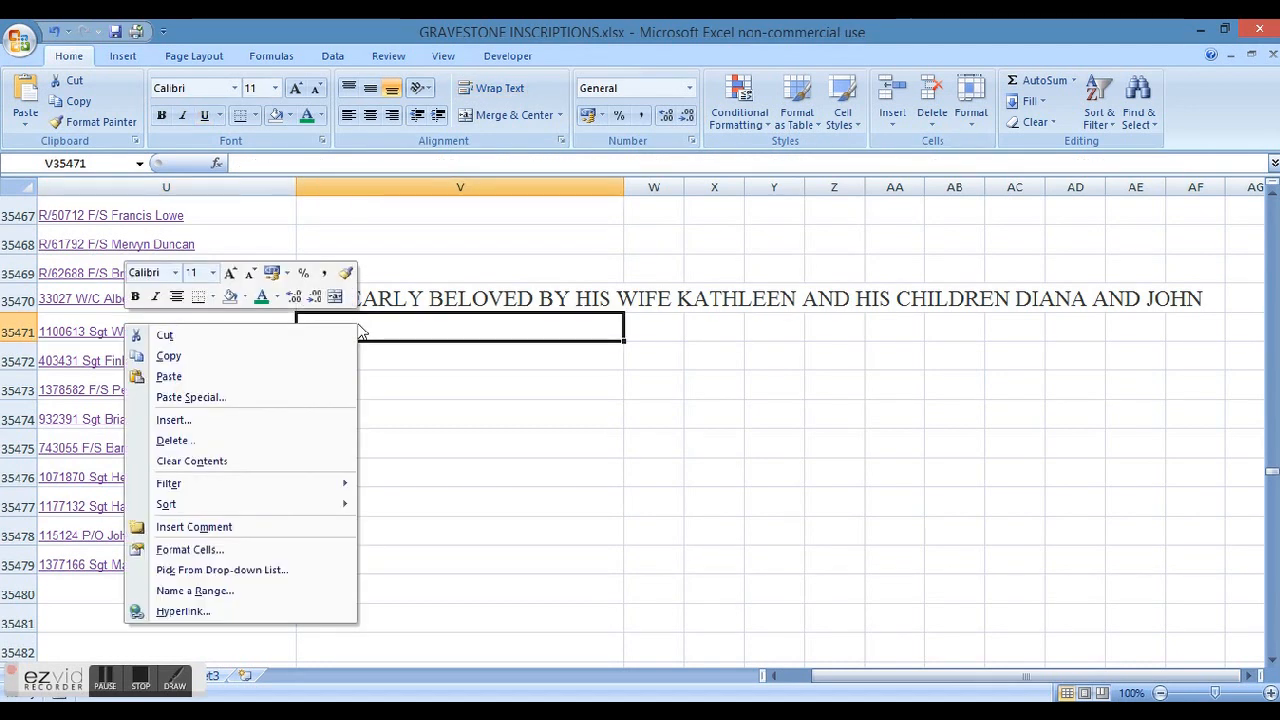
pyautogui.click(322, 376)
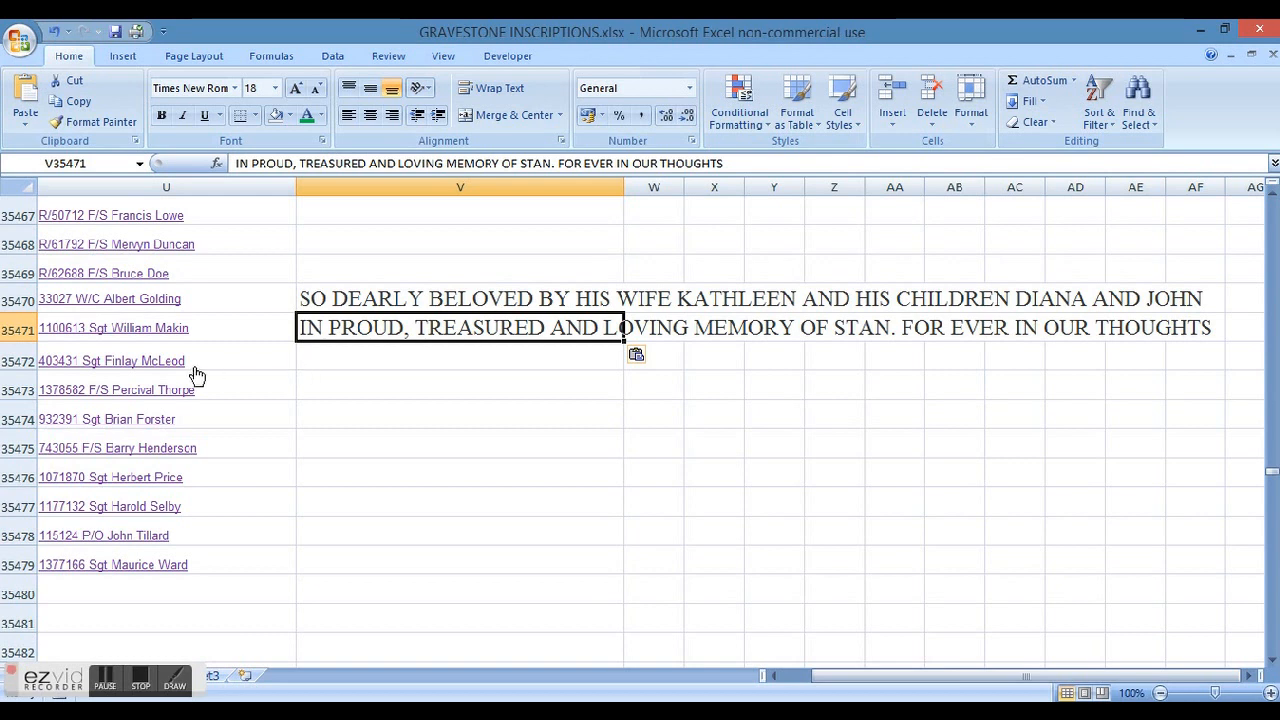
# - Check the CWGC casualty pages linked in U35472 through U35475 for a gravestone inscription, returning to the Excel sheet after each
pyautogui.click(160, 362)
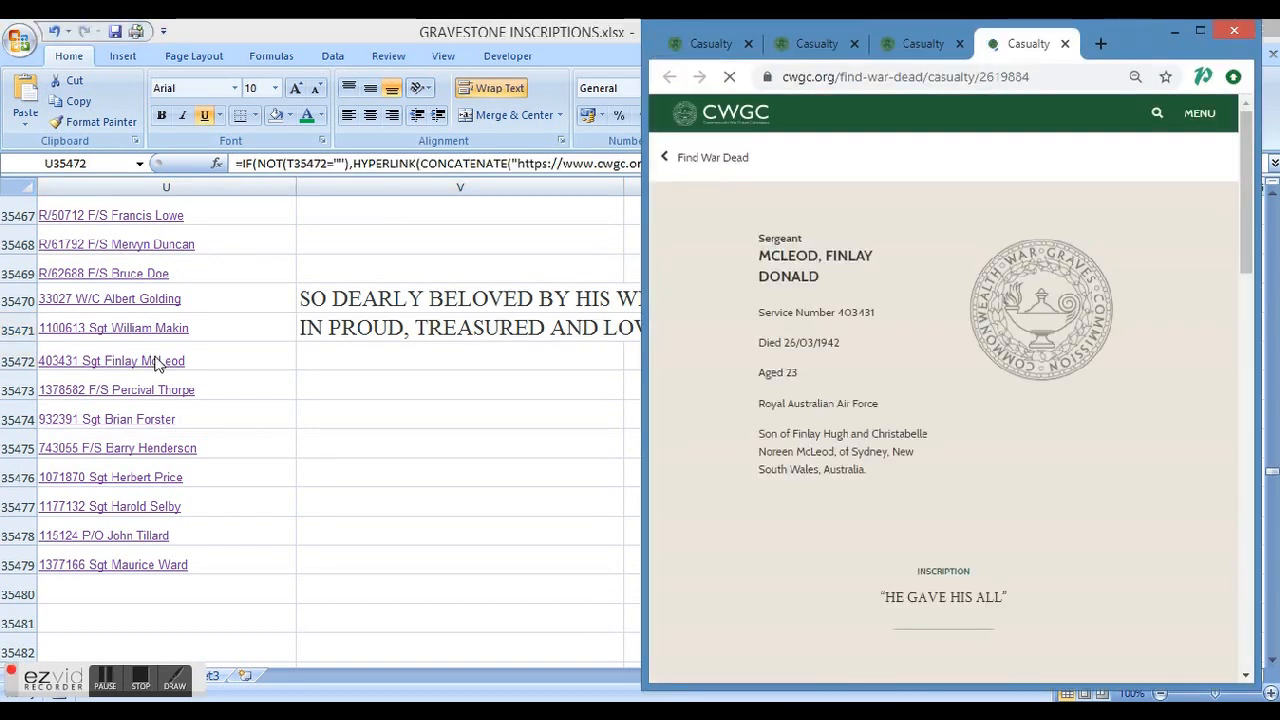
pyautogui.hotkey('alt', 'Tab')
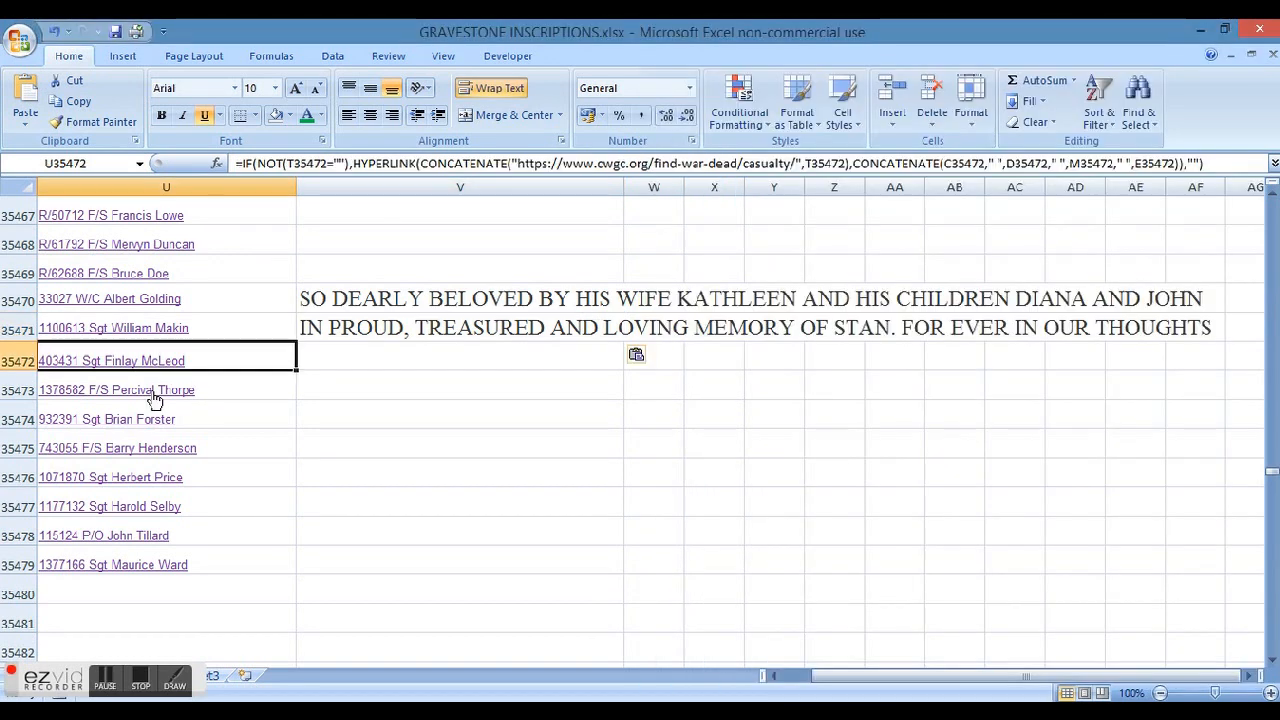
pyautogui.click(155, 398)
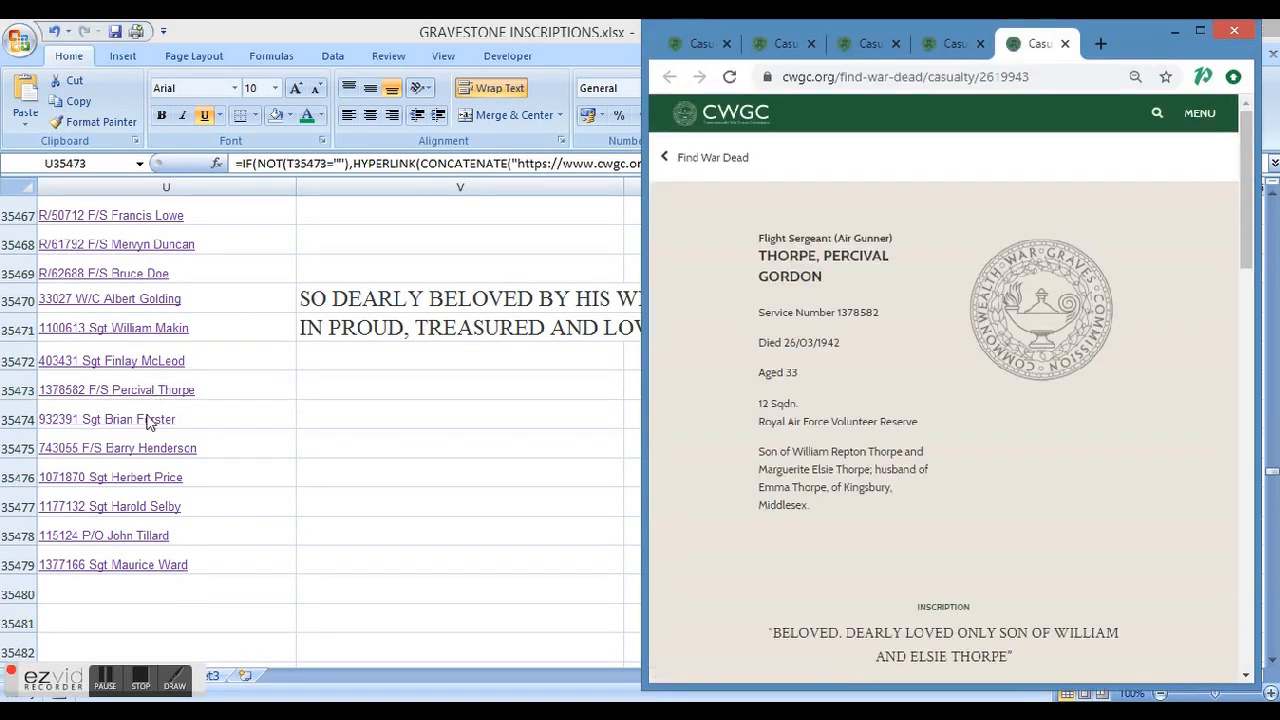
pyautogui.hotkey('alt', 'Tab')
pyautogui.click(145, 422)
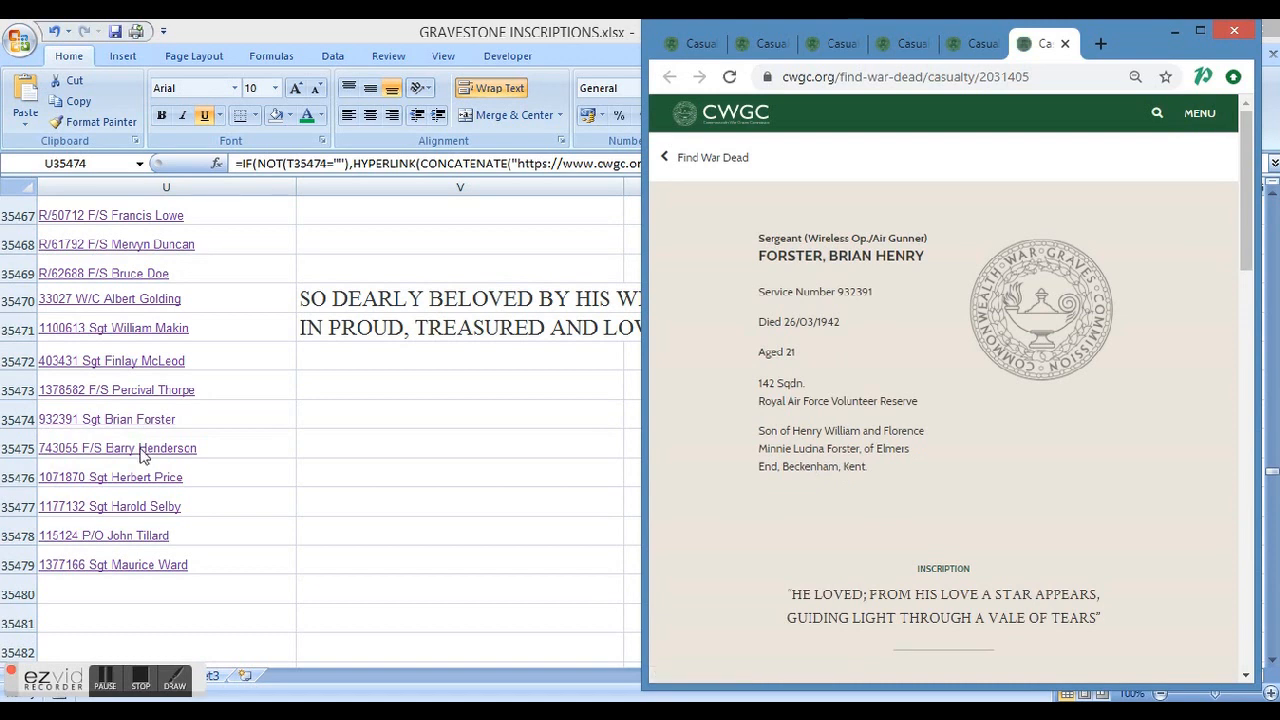
pyautogui.hotkey('alt', 'Tab')
pyautogui.click(142, 456)
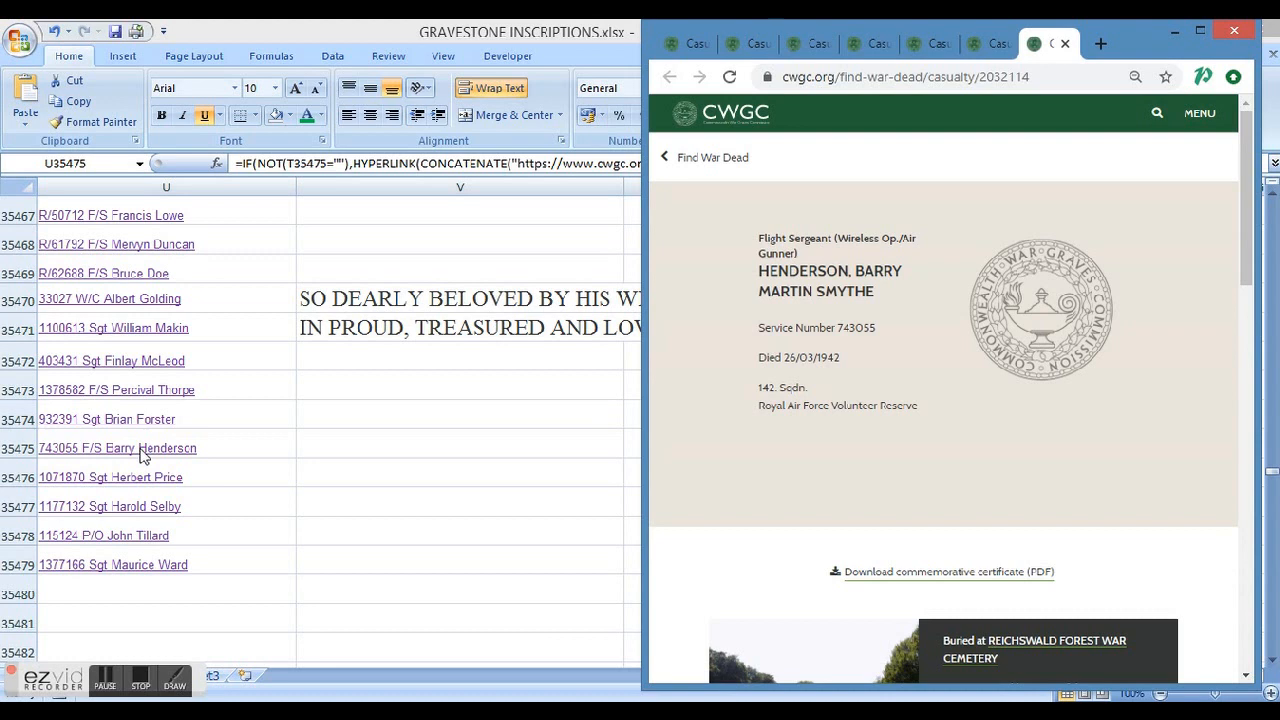
pyautogui.hotkey('alt', 'Tab')
pyautogui.click(338, 446)
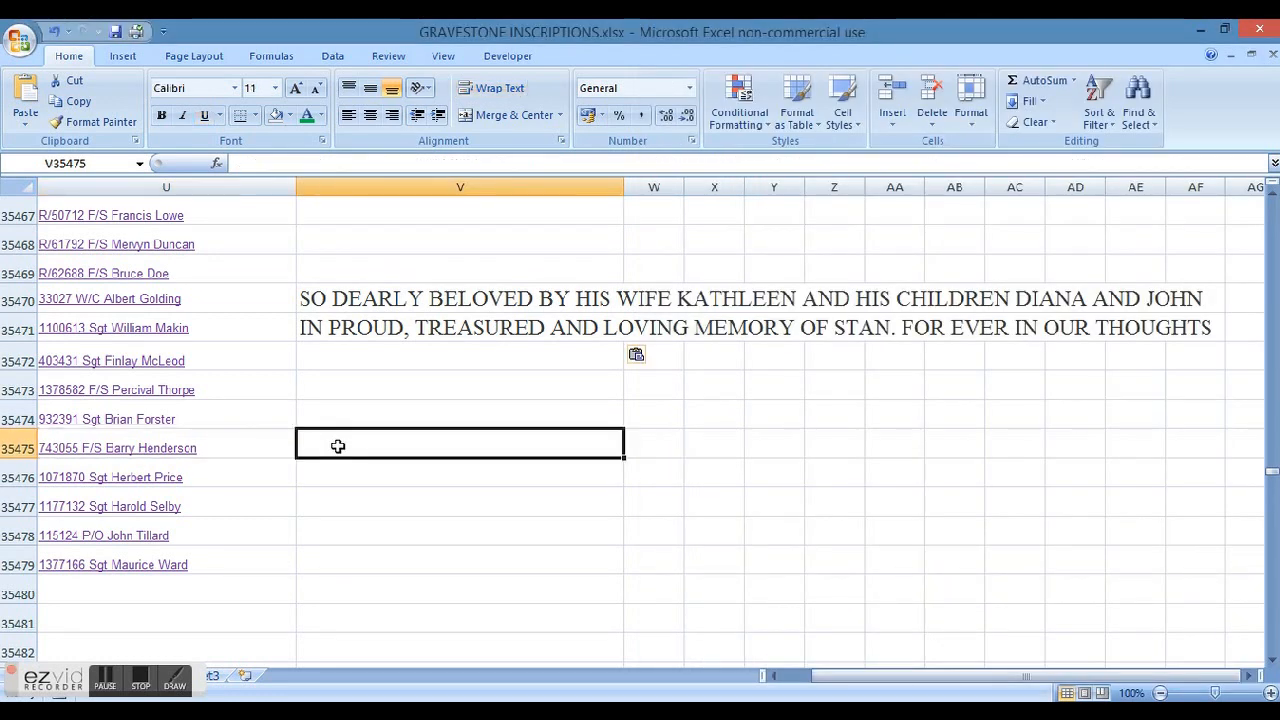
pyautogui.write('=')
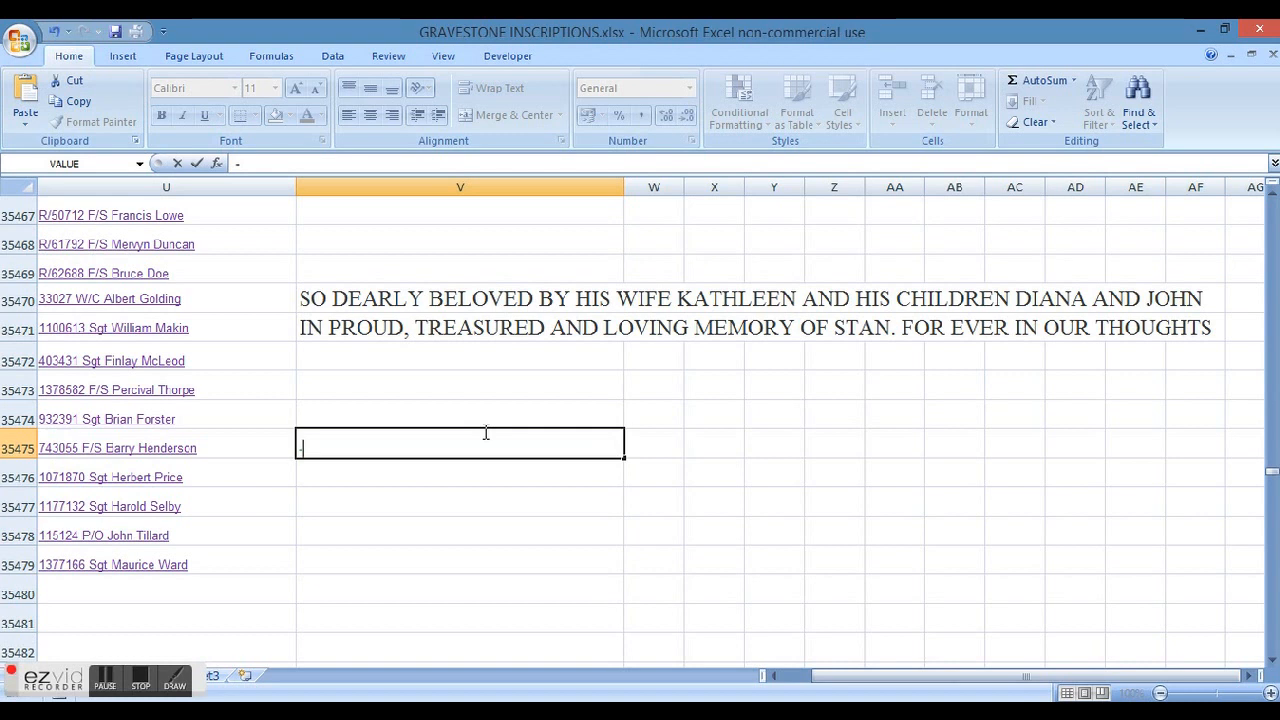
pyautogui.click(425, 330)
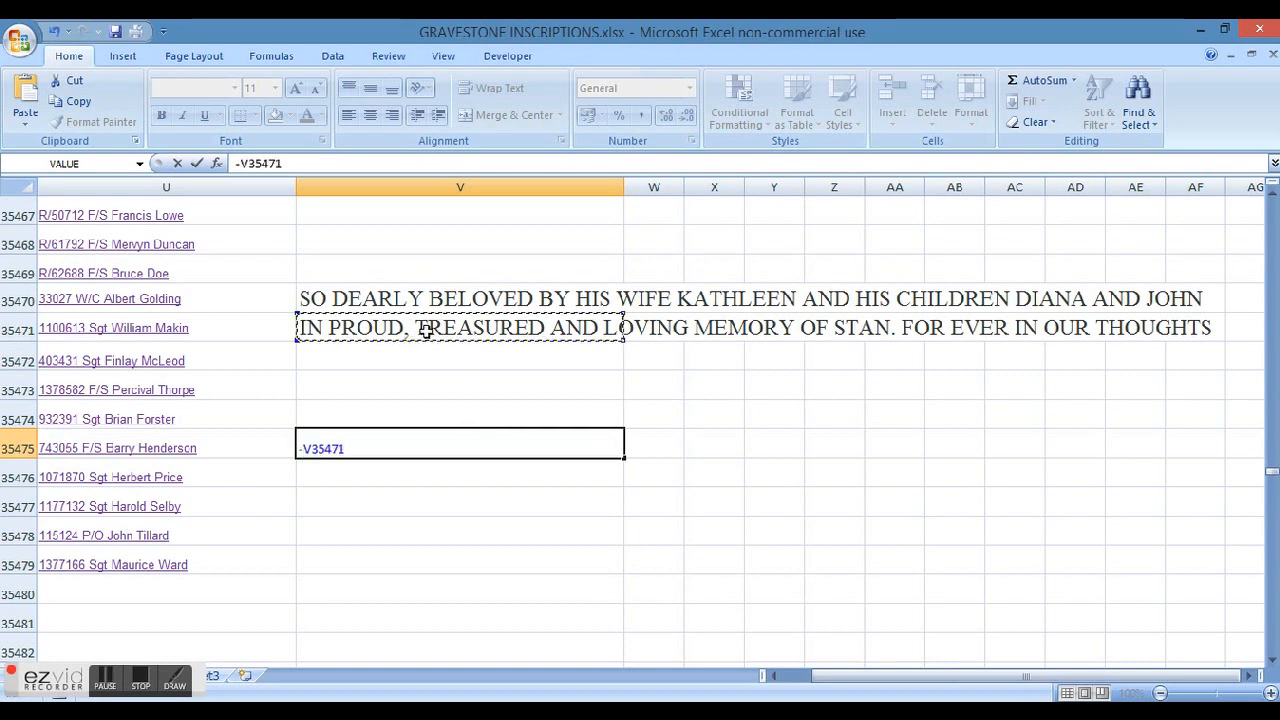
pyautogui.press('Escape')
# - Fill the inscription cell V35471 with the standard yellow colour
pyautogui.click(424, 329)
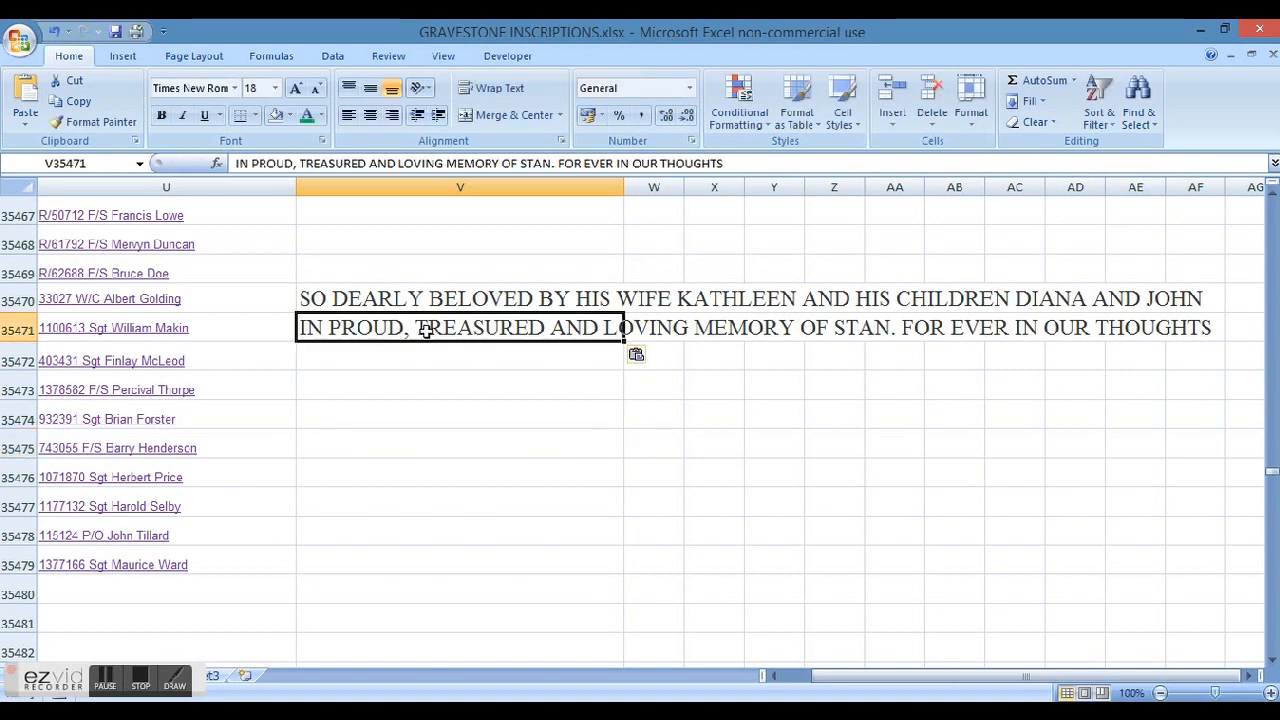
pyautogui.click(289, 116)
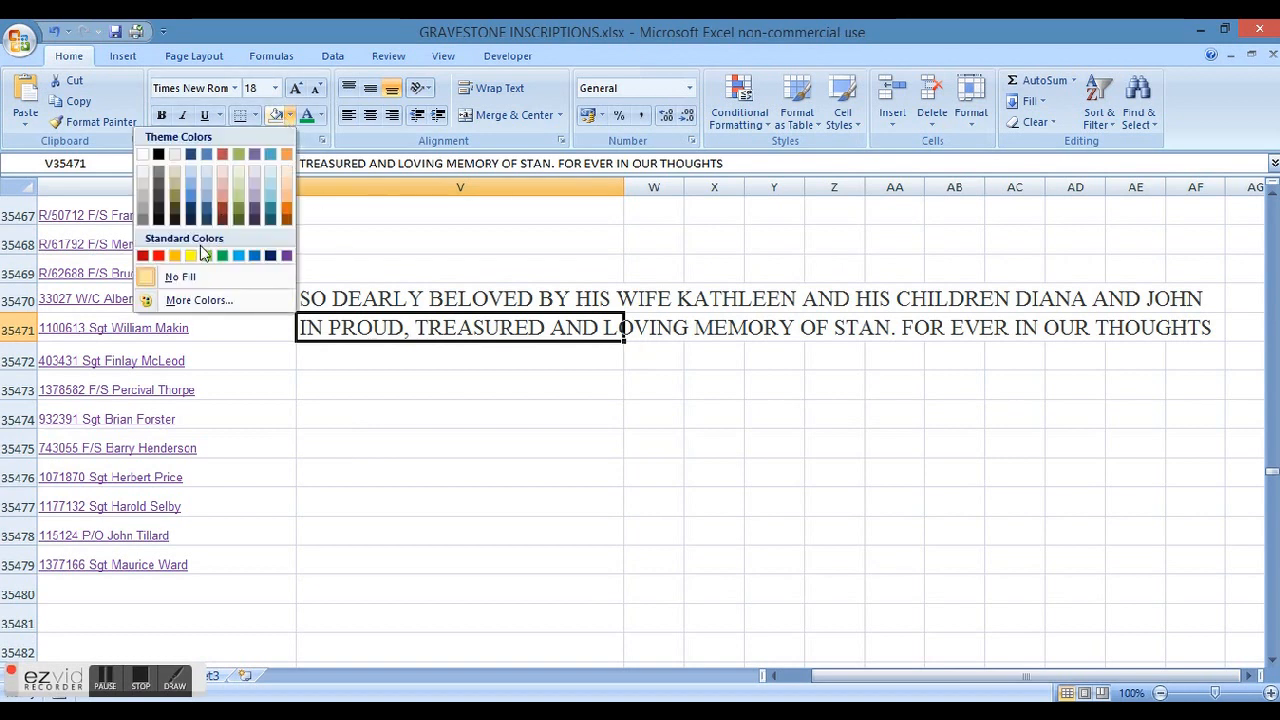
pyautogui.click(190, 255)
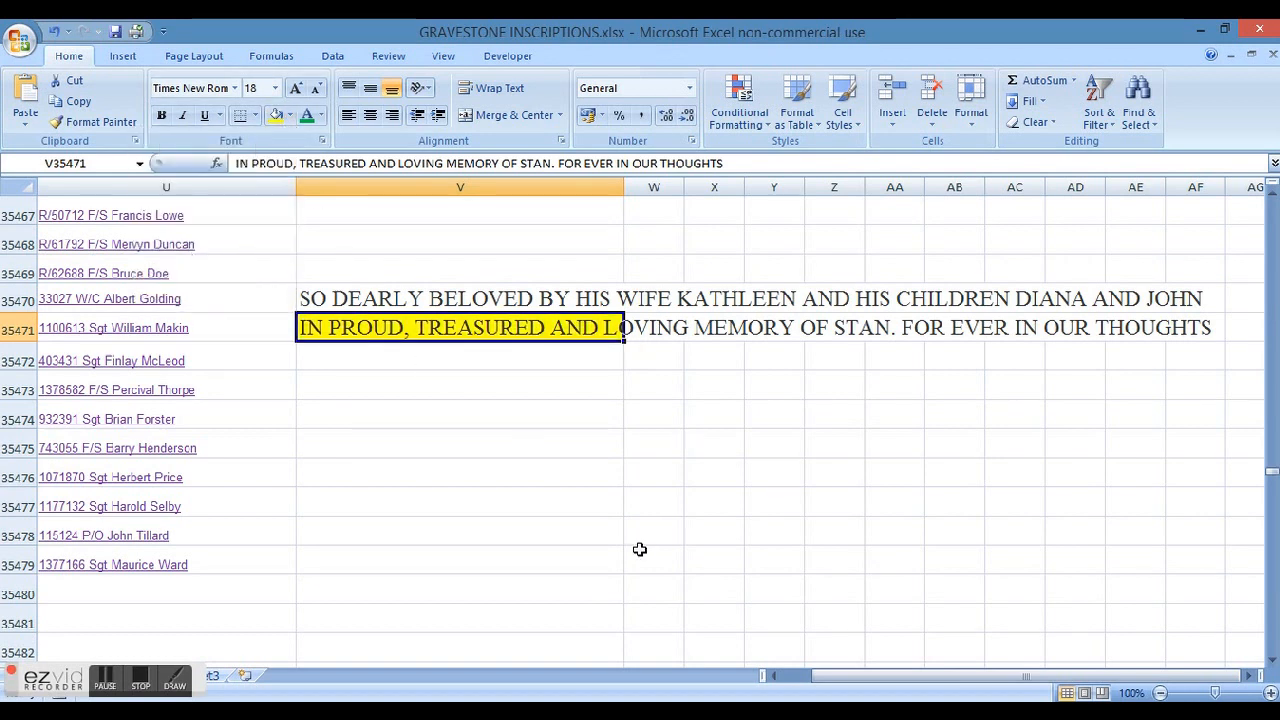